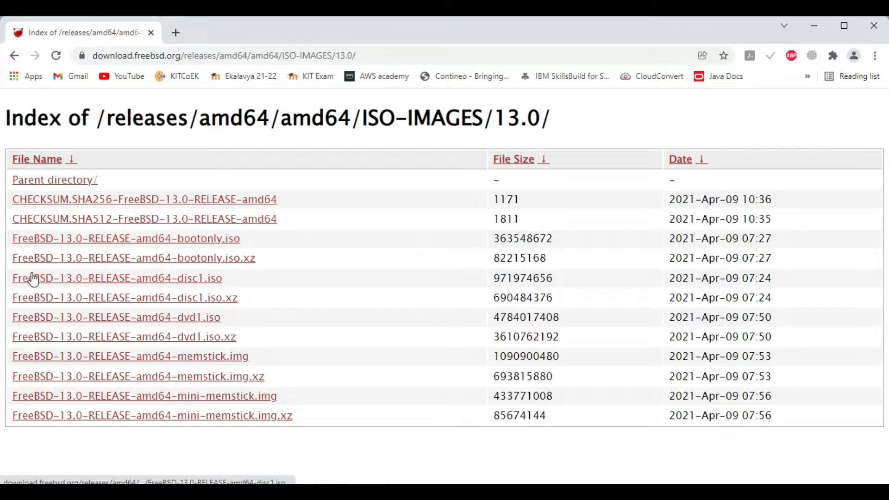
# - Download FreeBSD-13.0-RELEASE-amd64-disc1.iso from the FreeBSD 13.0 ISO-IMAGES index
pyautogui.moveTo(12, 280); pyautogui.dragTo(226, 287)
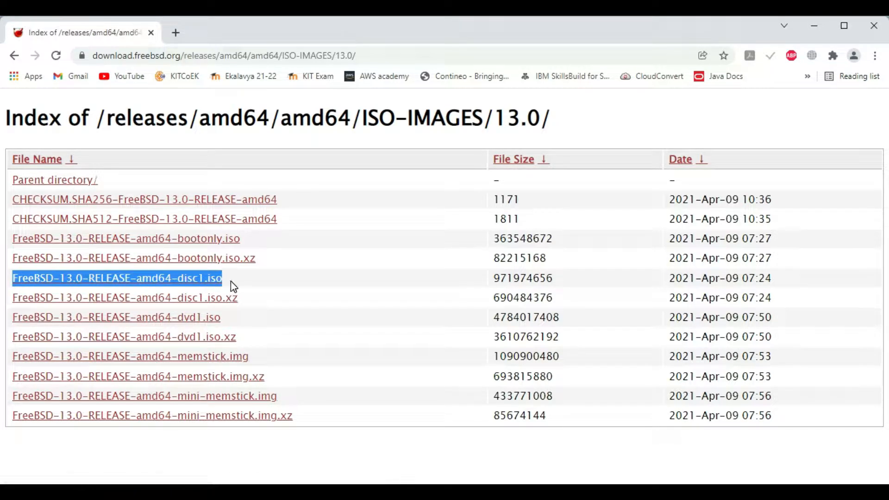
pyautogui.click(231, 281)
pyautogui.click(209, 280)
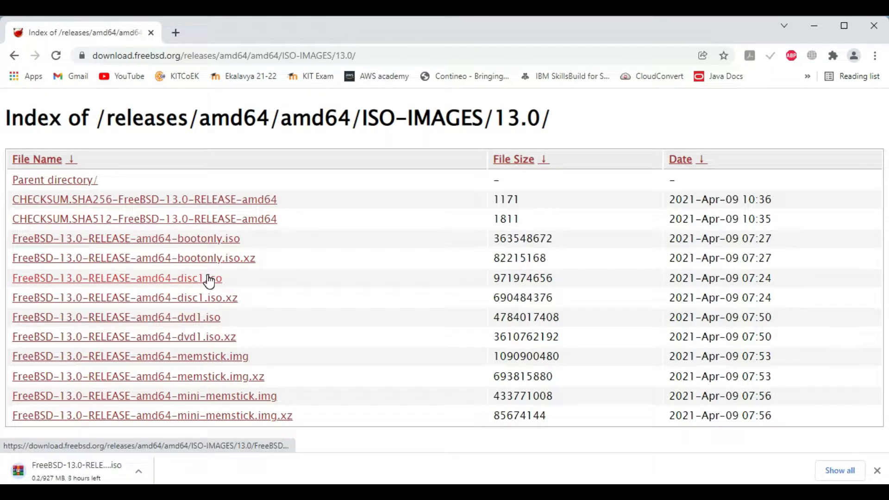
# - Find virtualbox.org via a web search, download the VirtualBox 6.1 Windows-hosts installer, and check the downloads list
pyautogui.click(176, 34)
pyautogui.write('v')
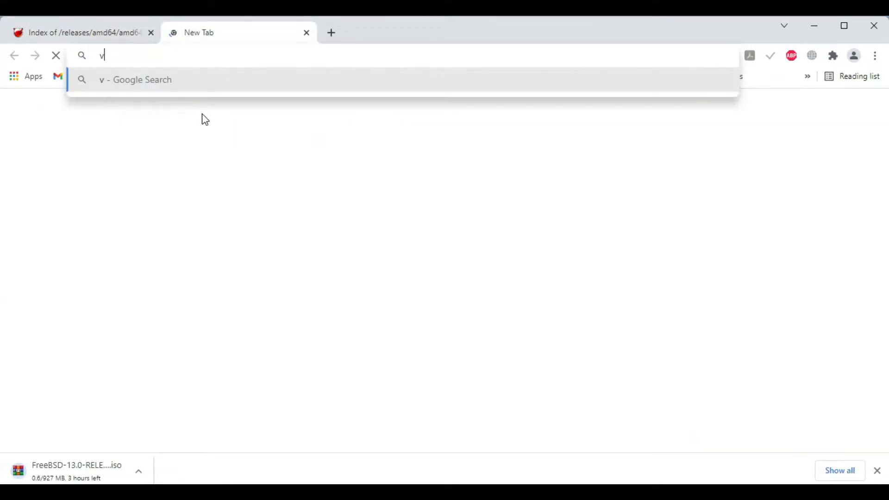
pyautogui.write('irtual ')
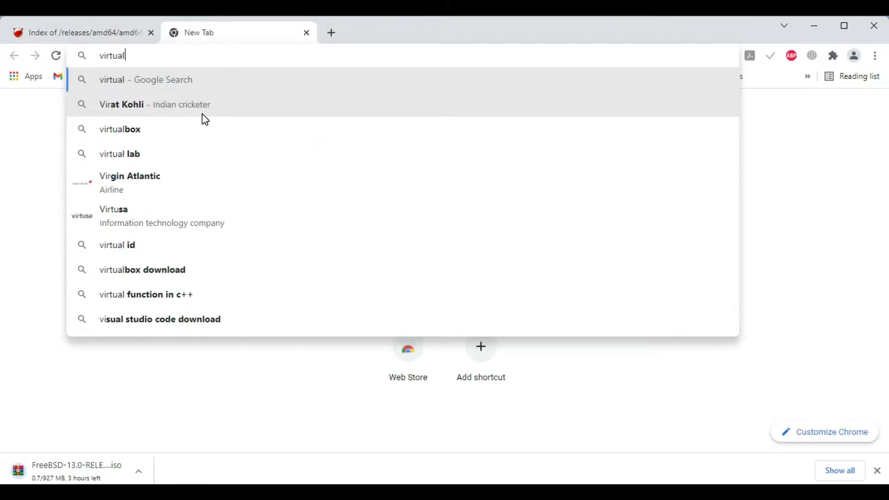
pyautogui.write('box')
pyautogui.click(202, 115)
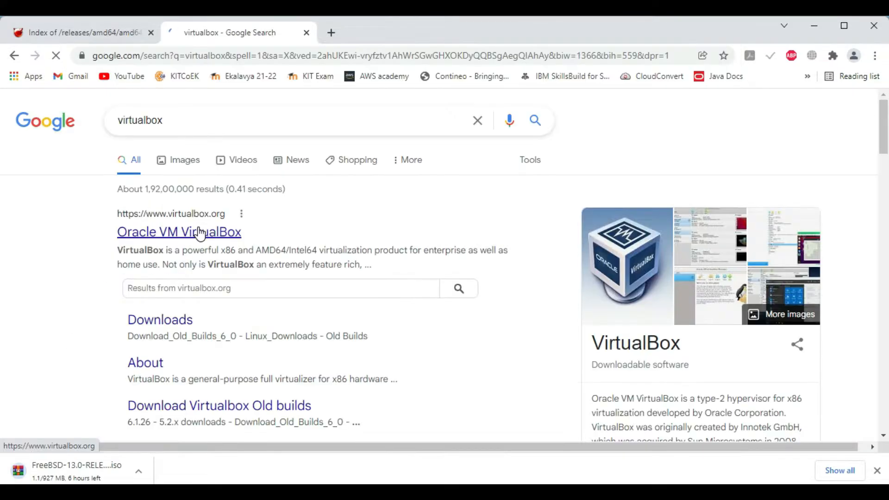
pyautogui.click(199, 231)
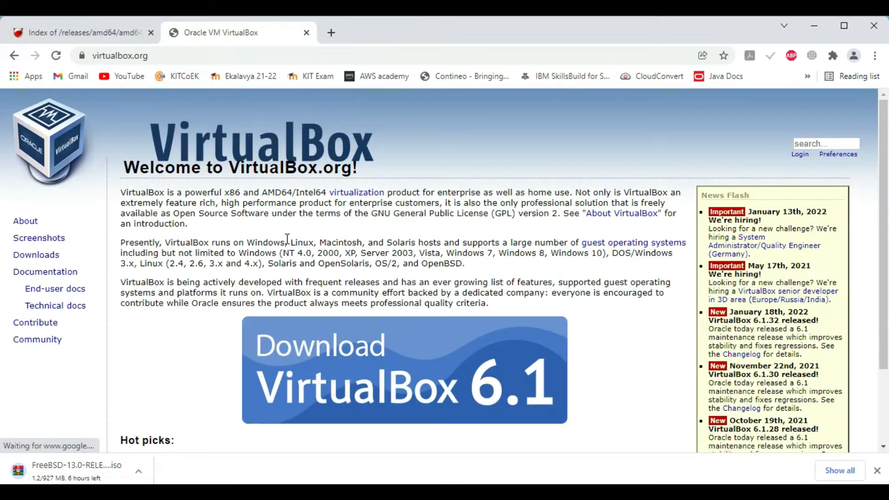
pyautogui.click(332, 363)
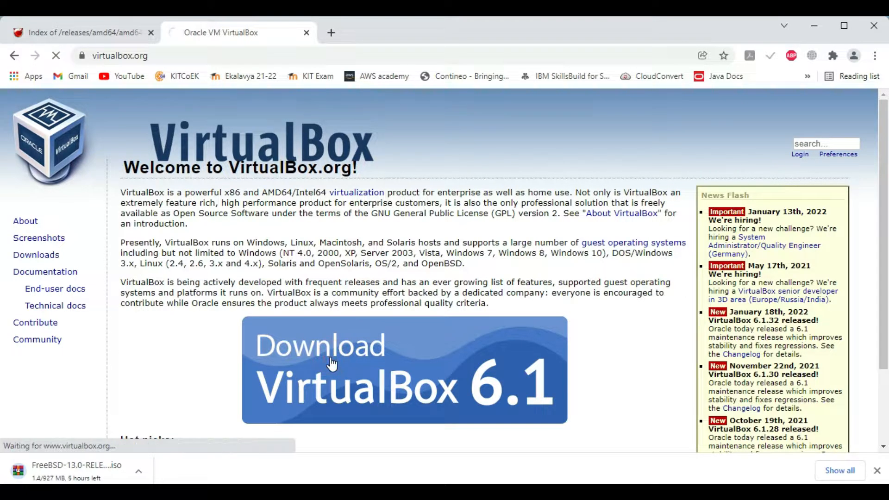
pyautogui.click(183, 342)
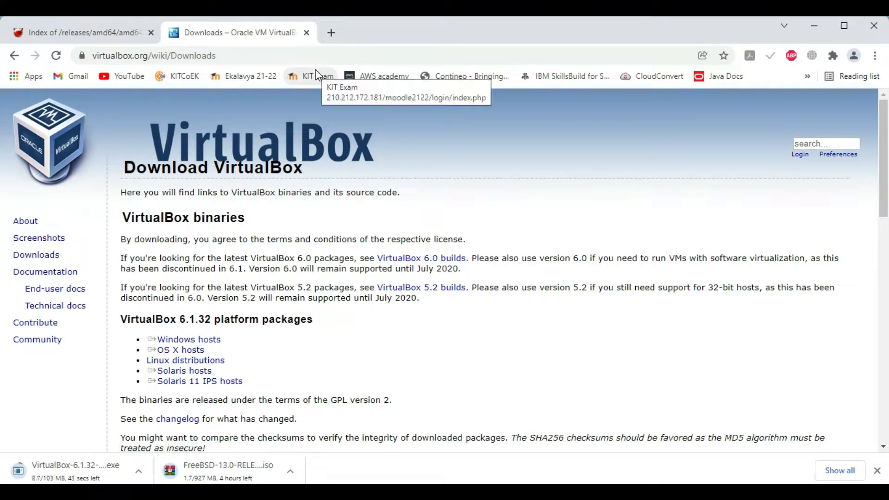
pyautogui.hotkey('ctrl', 'j')
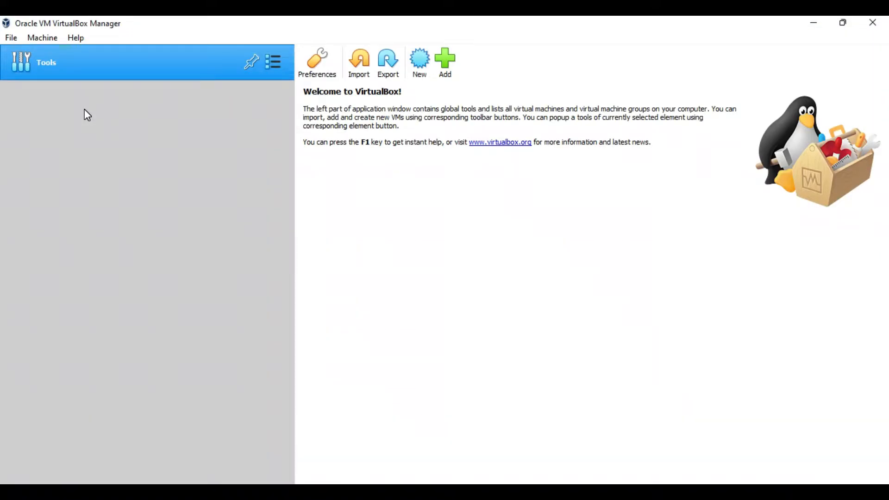
# - Create a VM named FreeBSD with 1024 MB memory and a 16 GB dynamically allocated VDI disk
pyautogui.click(421, 62)
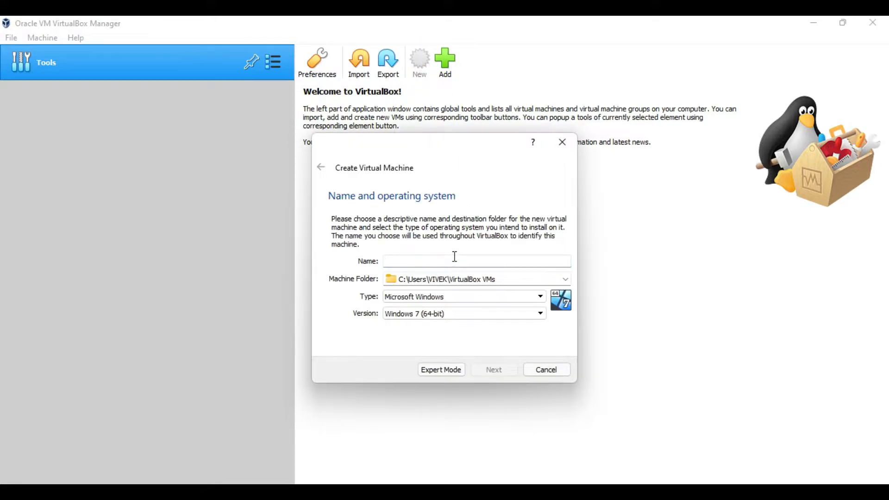
pyautogui.write('F')
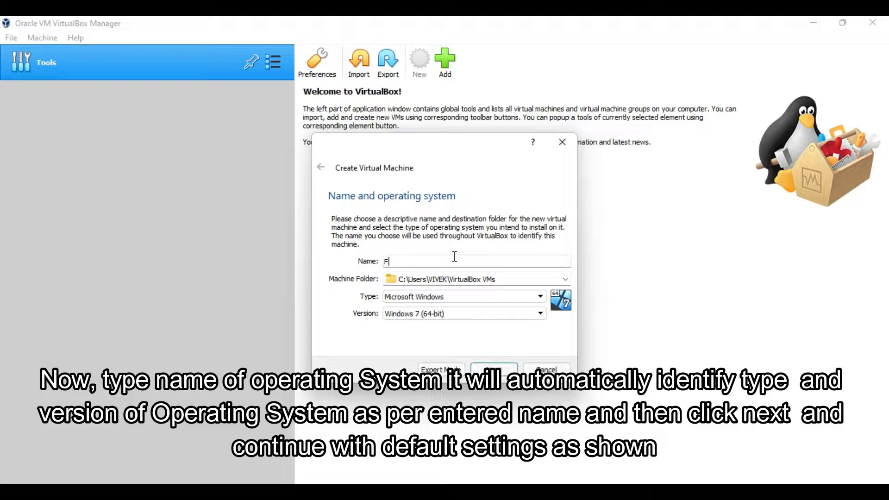
pyautogui.write('reeBSD')
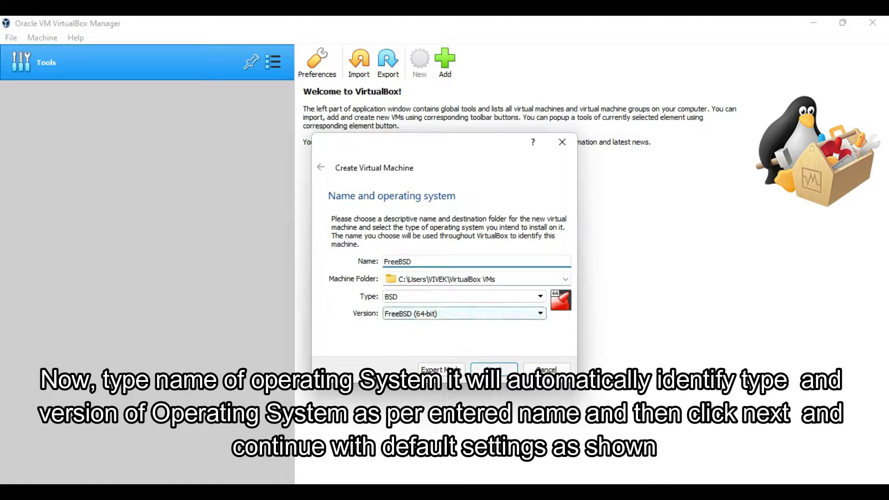
pyautogui.click(494, 369)
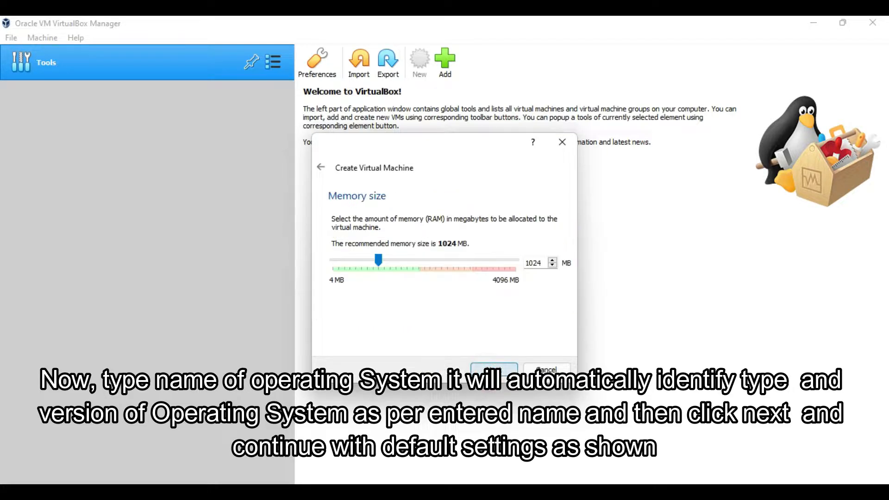
pyautogui.click(487, 366)
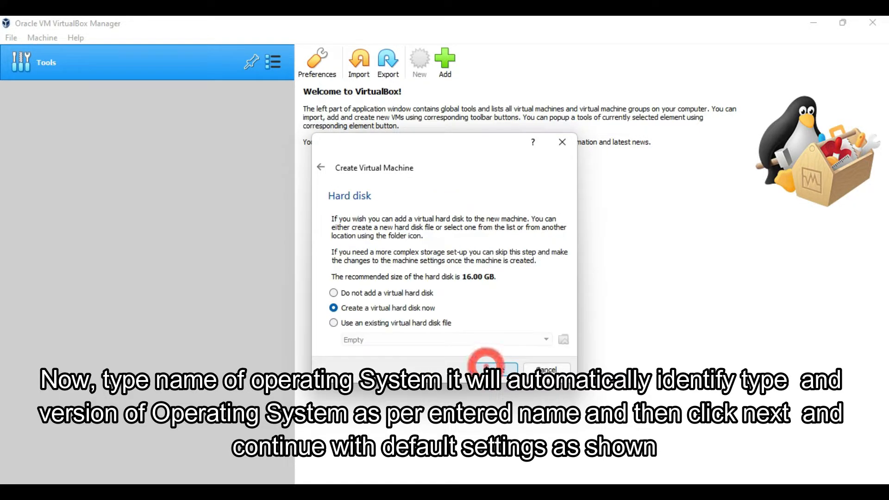
pyautogui.click(490, 372)
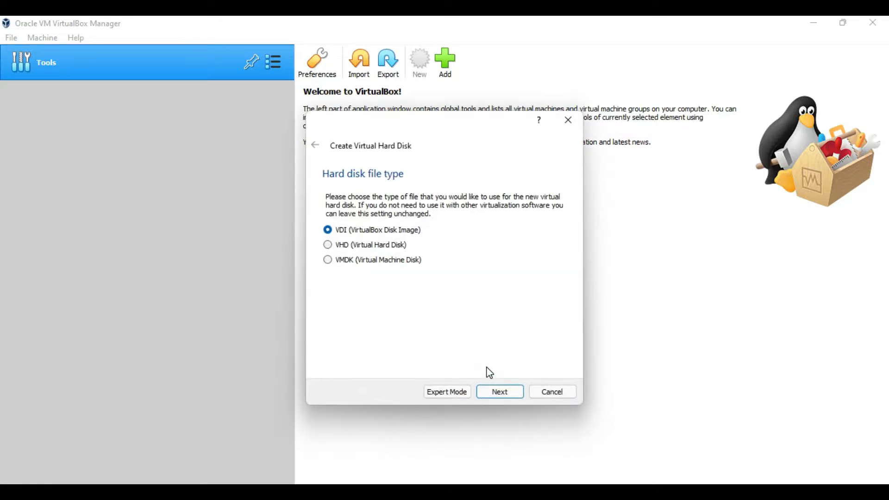
pyautogui.click(500, 399)
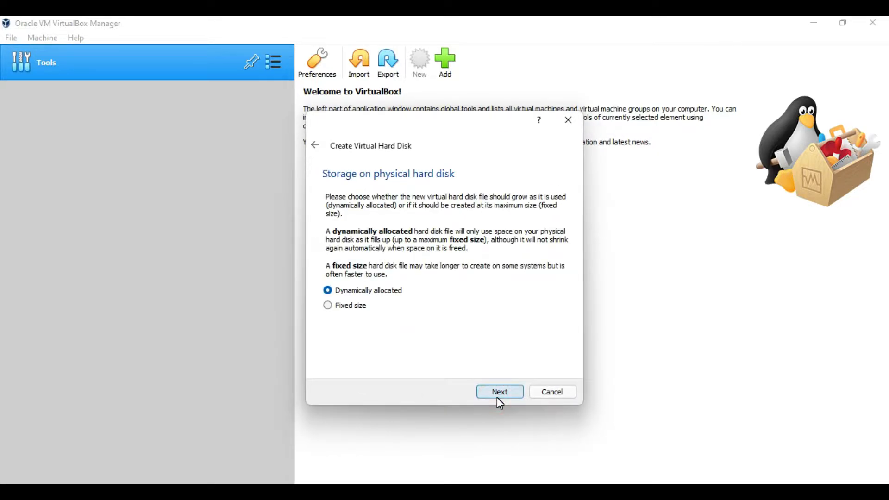
pyautogui.click(498, 397)
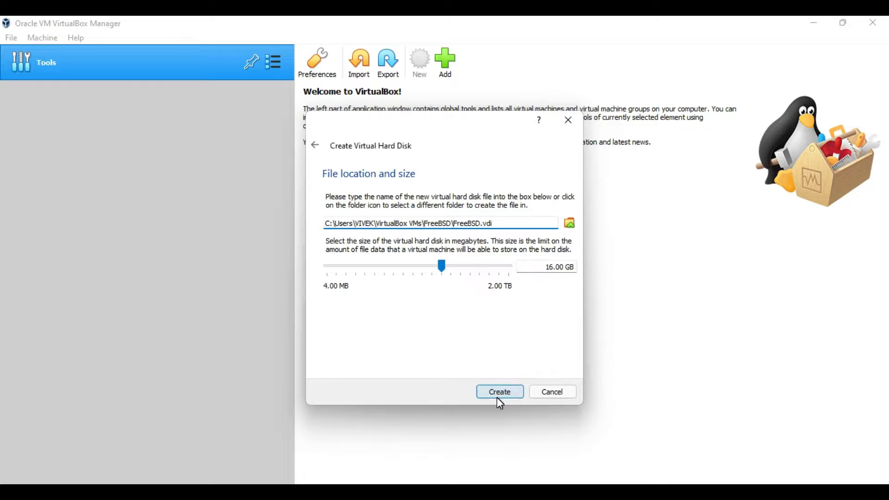
pyautogui.click(500, 393)
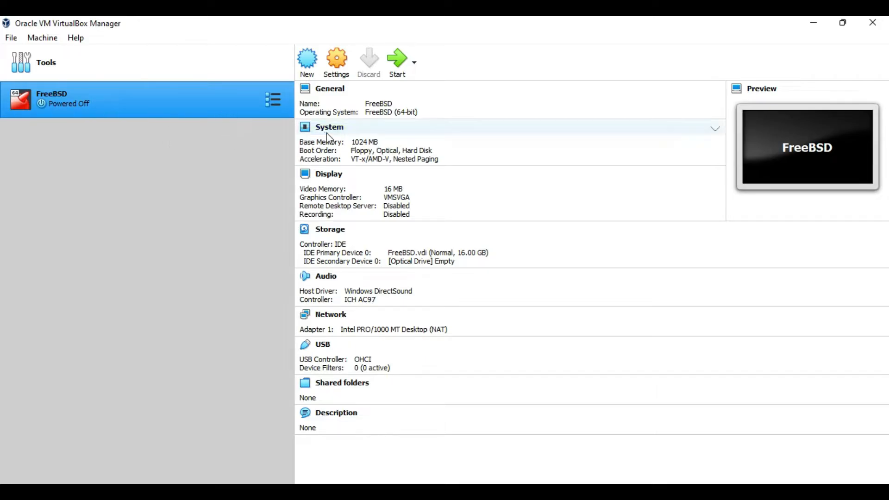
# - Start the FreeBSD VM using the FreeBSD-13.0 disc1 ISO from Downloads as the start-up disk
pyautogui.click(251, 100)
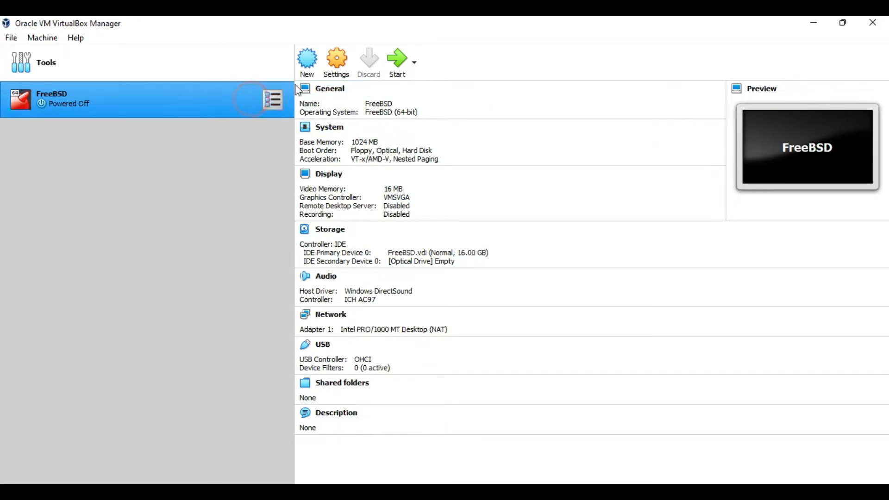
pyautogui.click(397, 64)
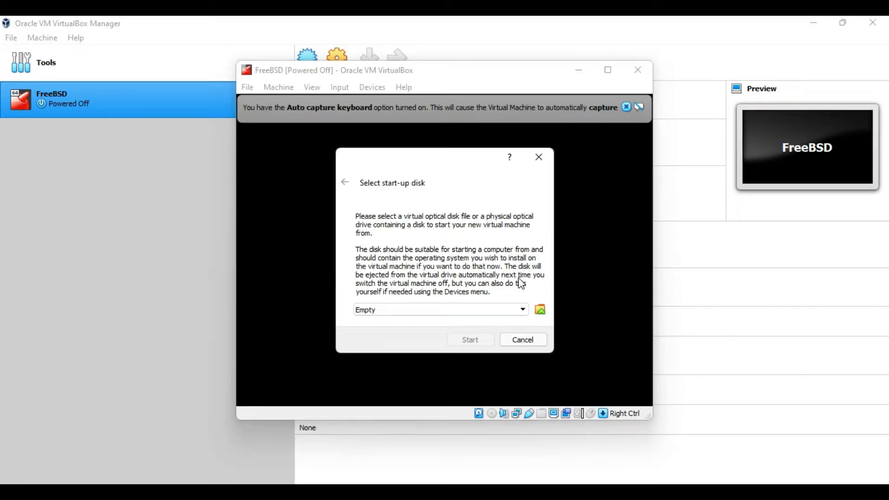
pyautogui.click(539, 309)
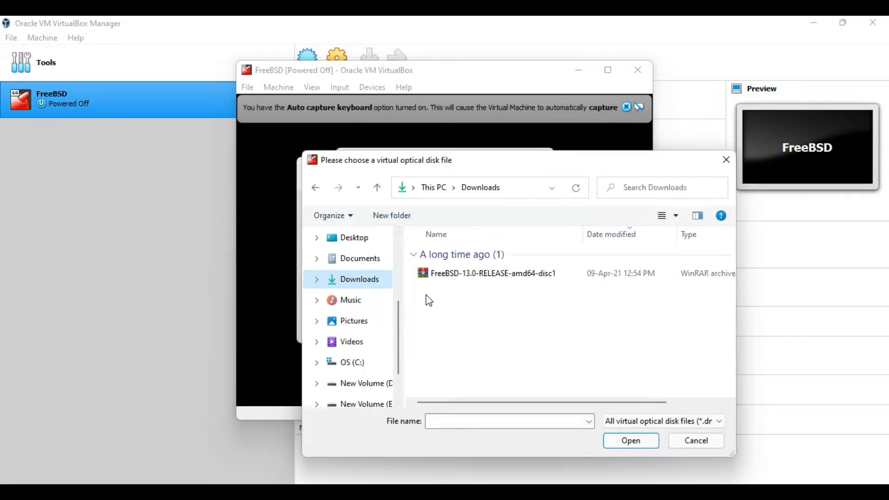
pyautogui.click(427, 278)
pyautogui.doubleClick(427, 278)
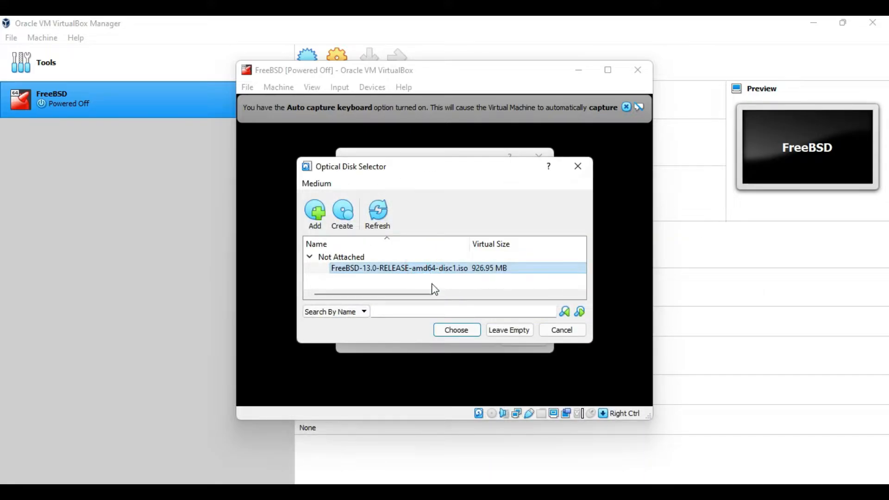
pyautogui.click(452, 331)
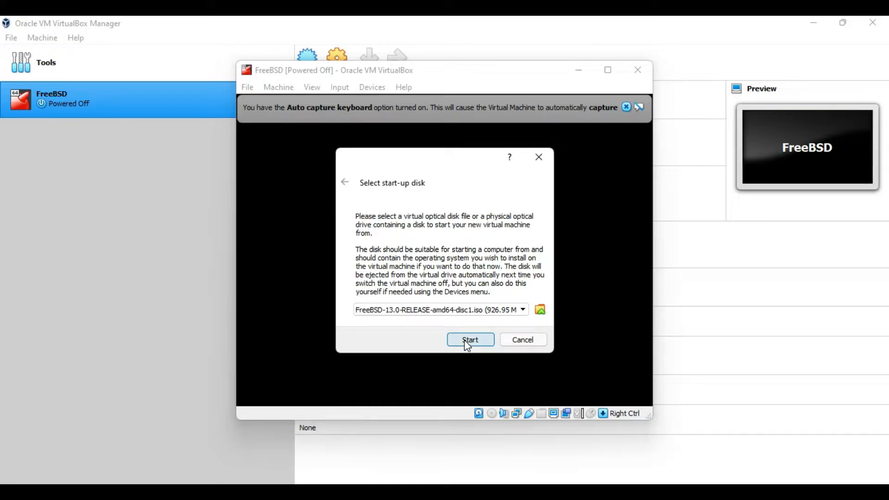
pyautogui.click(466, 342)
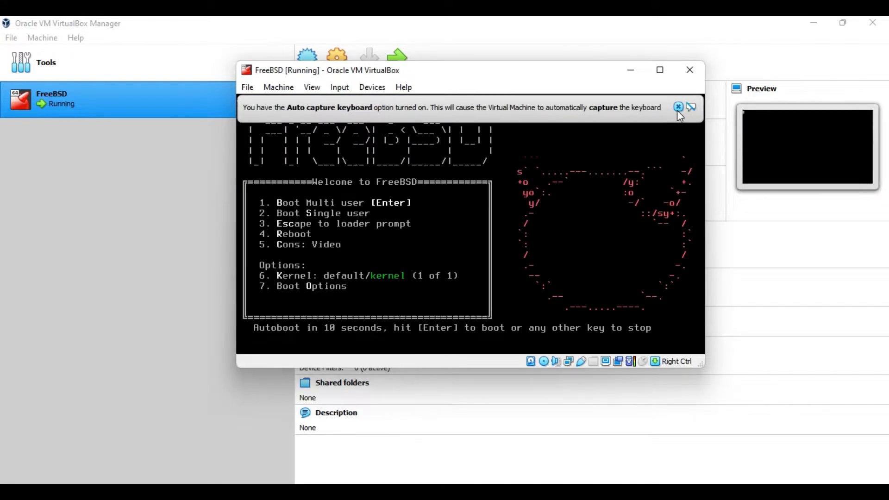
# - Dismiss the keyboard auto-capture notice on the FreeBSD VM window
pyautogui.click(678, 108)
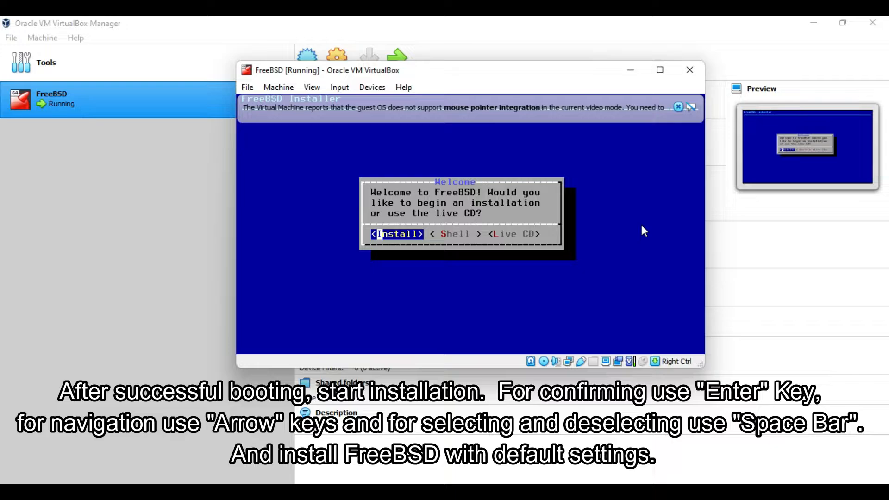
# - Begin the install with the default keymap, a chosen hostname and default distribution sets
pyautogui.press('Return')
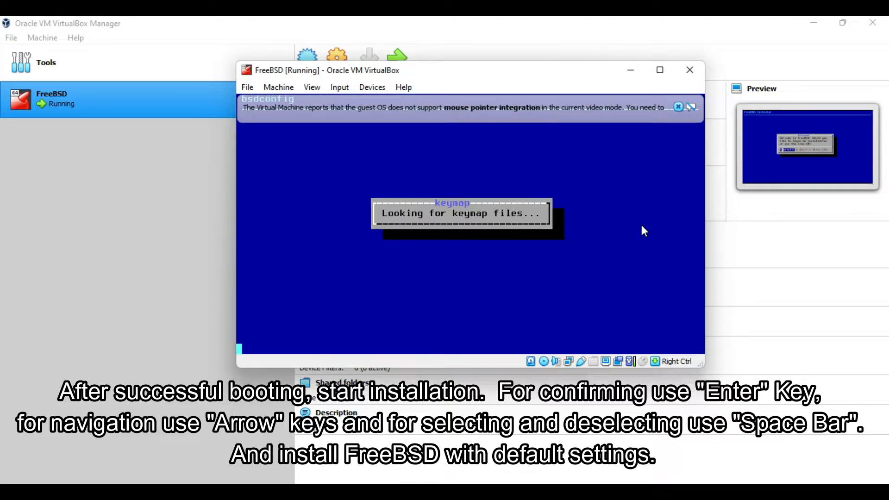
pyautogui.press('Return')
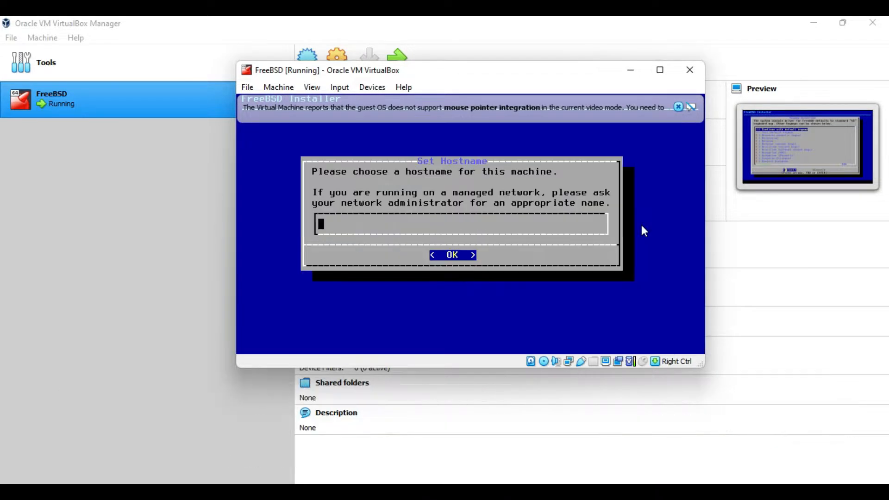
pyautogui.write('VIVEK')
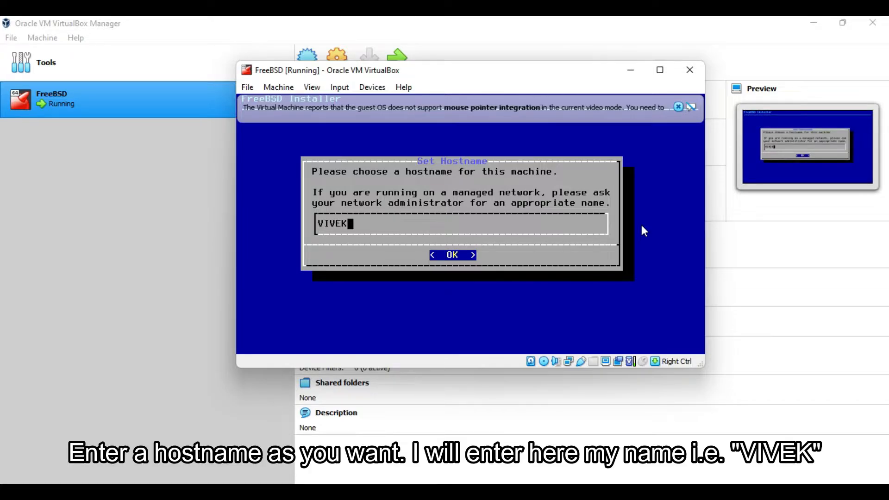
pyautogui.press('Return')
pyautogui.press('Return')
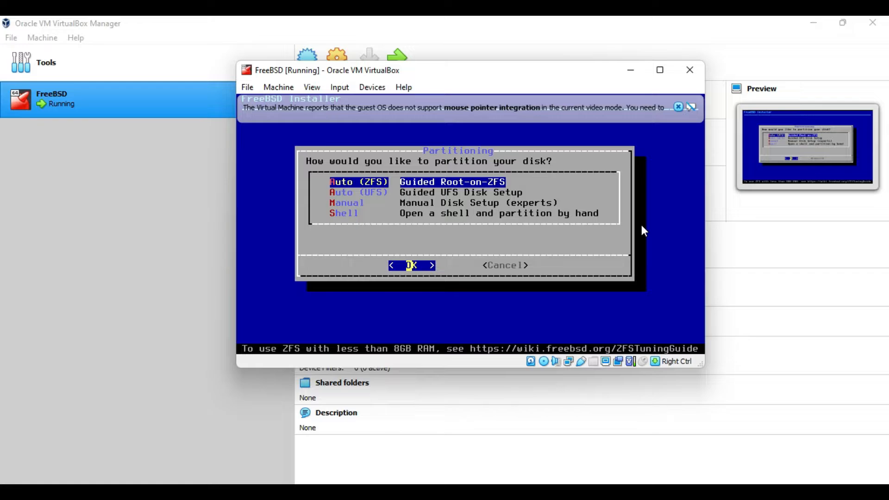
# - Partition with guided UFS on the entire disk using MBR, then finish and commit
pyautogui.press('Down')
pyautogui.press('Up')
pyautogui.press('Down')
pyautogui.press('Down')
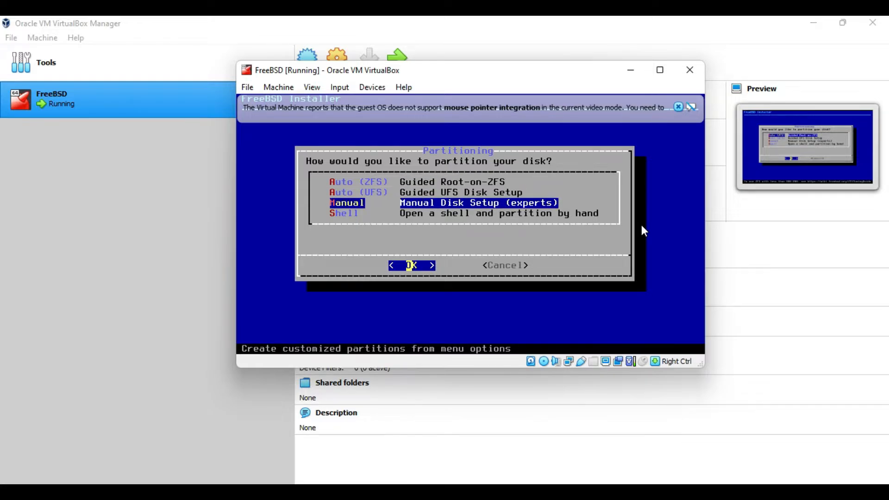
pyautogui.press('Up')
pyautogui.press('Return')
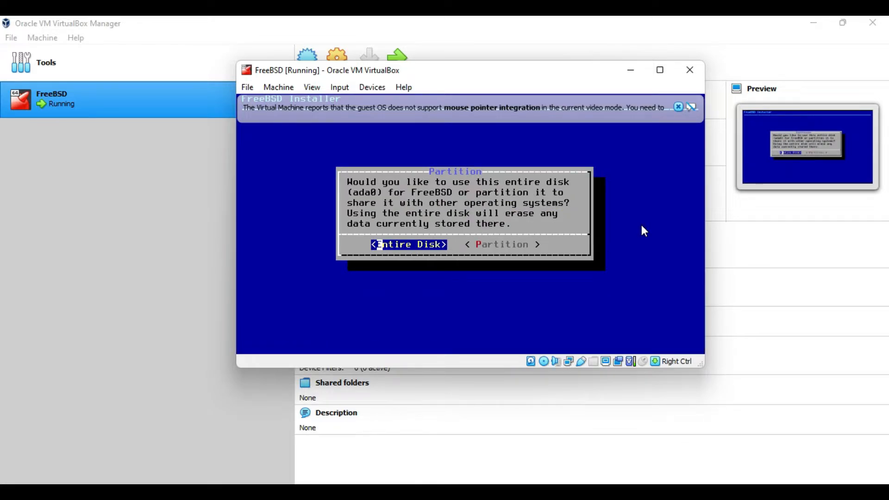
pyautogui.press('Return')
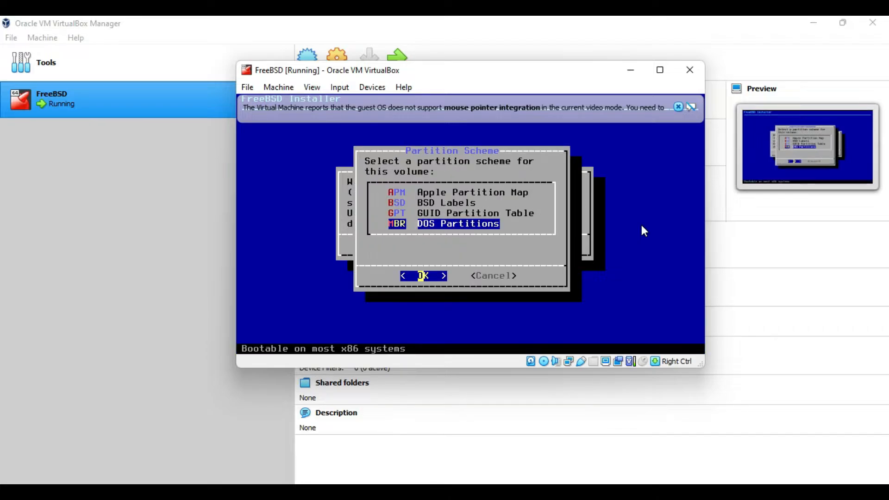
pyautogui.press('Return')
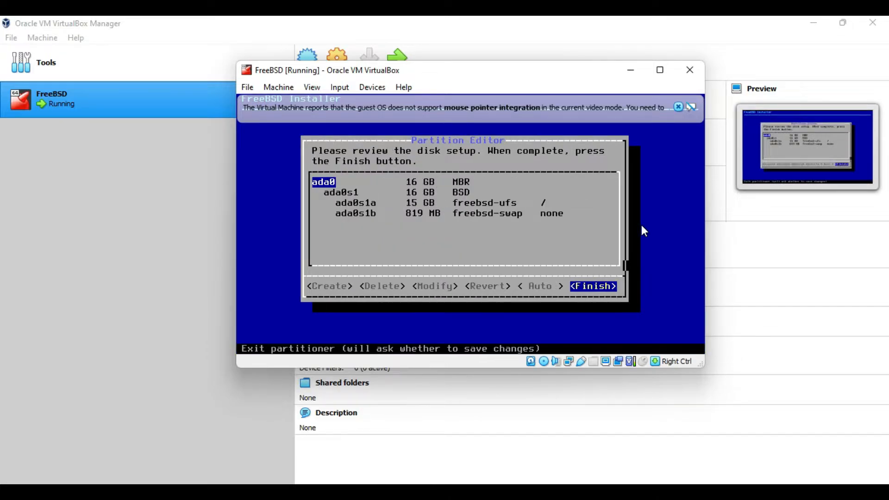
pyautogui.press('Left')
pyautogui.press('Left')
pyautogui.press('Left')
pyautogui.press('Right')
pyautogui.press('Right')
pyautogui.press('Right')
pyautogui.press('Return')
pyautogui.press('Return')
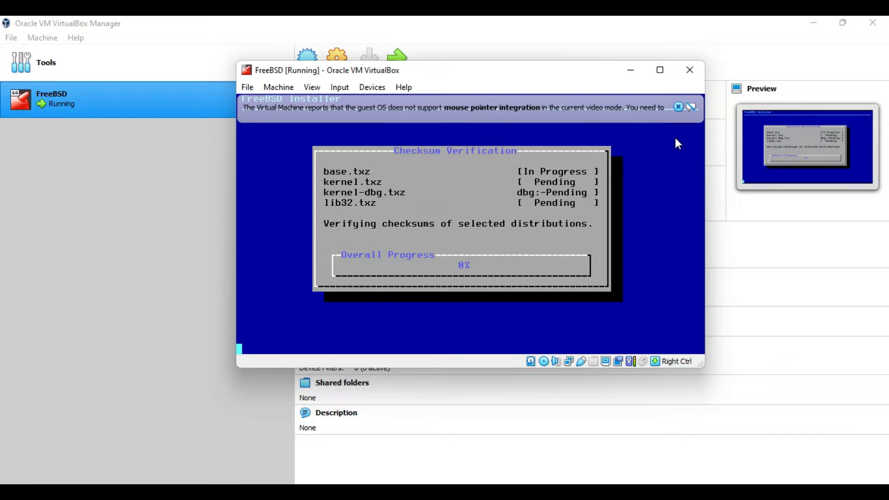
# - Dismiss the mouse integration notice and, after extraction, enter the new root password
pyautogui.click(678, 107)
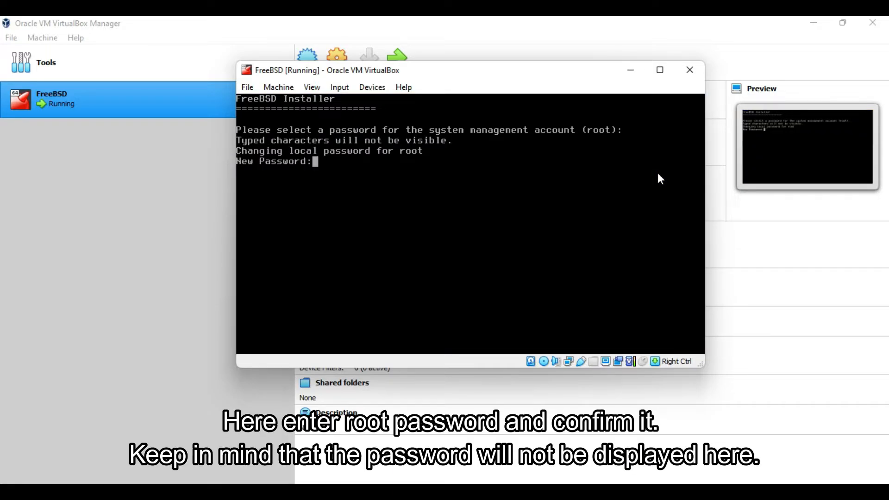
pyautogui.press('Return')
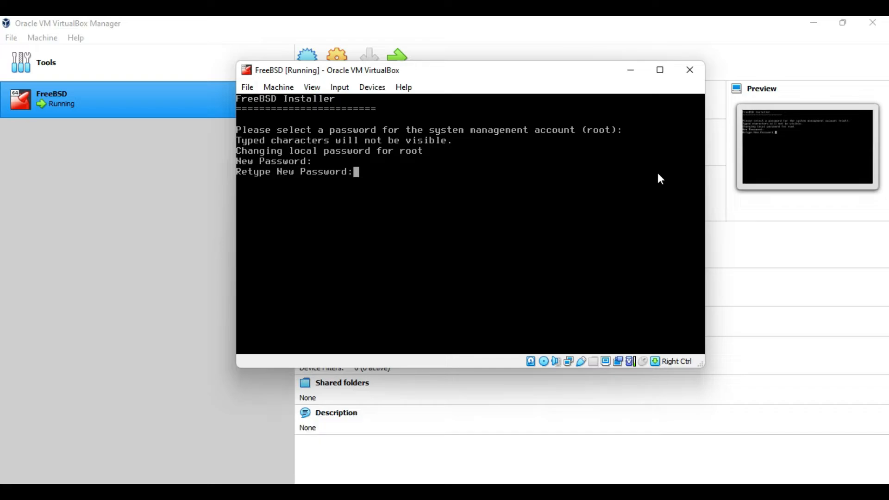
# - Confirm the root password and configure em0 with IPv4 and IPv6 SLAAC
pyautogui.press('Return')
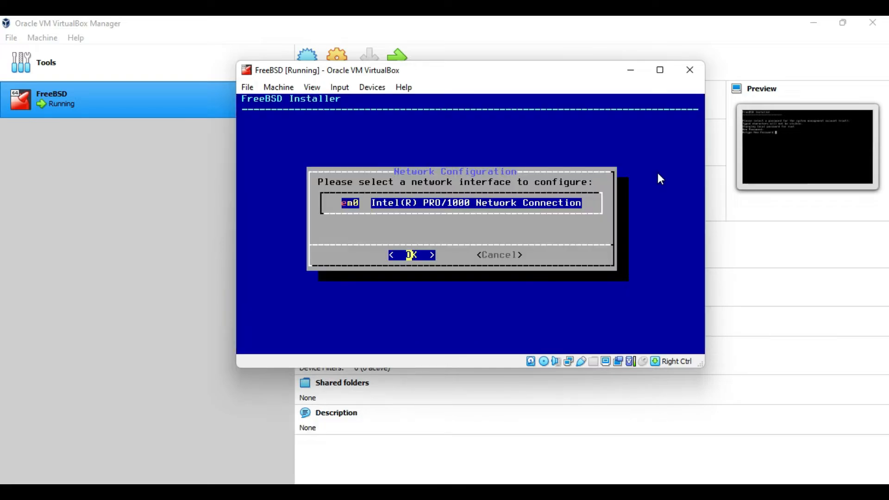
pyautogui.press('Return')
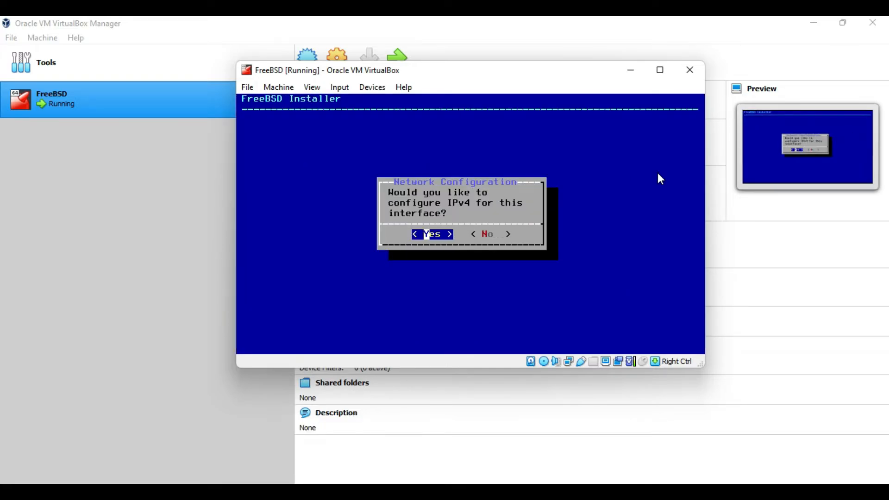
pyautogui.press('Return')
pyautogui.press('Return')
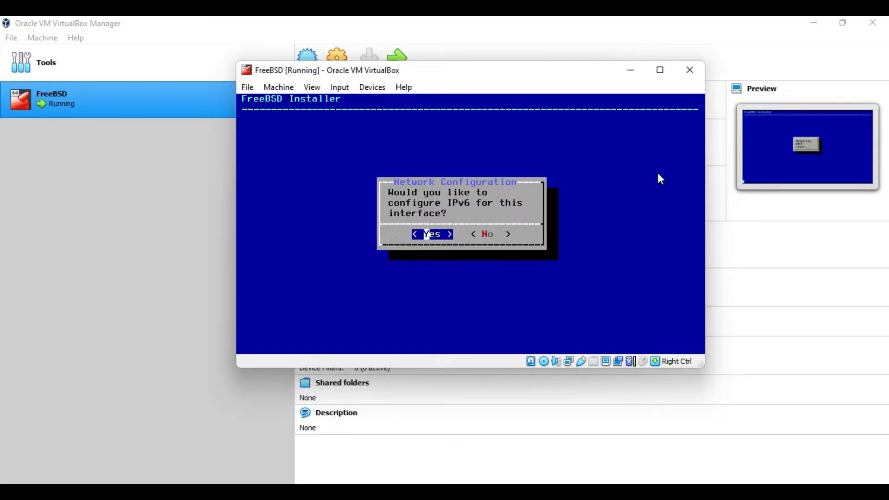
pyautogui.press('Return')
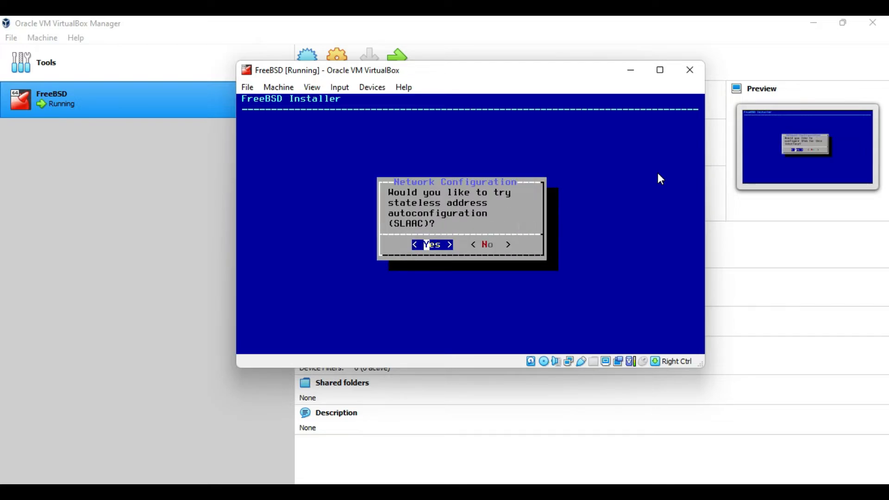
pyautogui.press('Return')
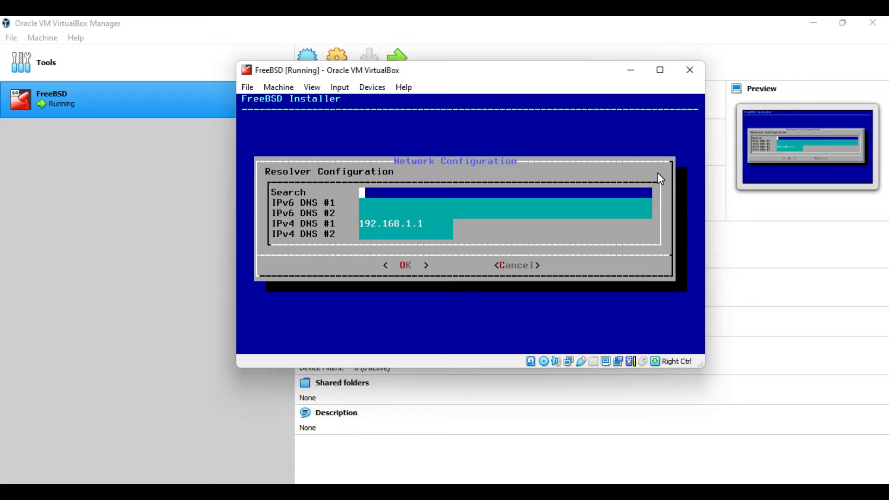
# - Accept the DNS resolver settings and set the timezone to Asia/India (IST), skipping date and time
pyautogui.press('Return')
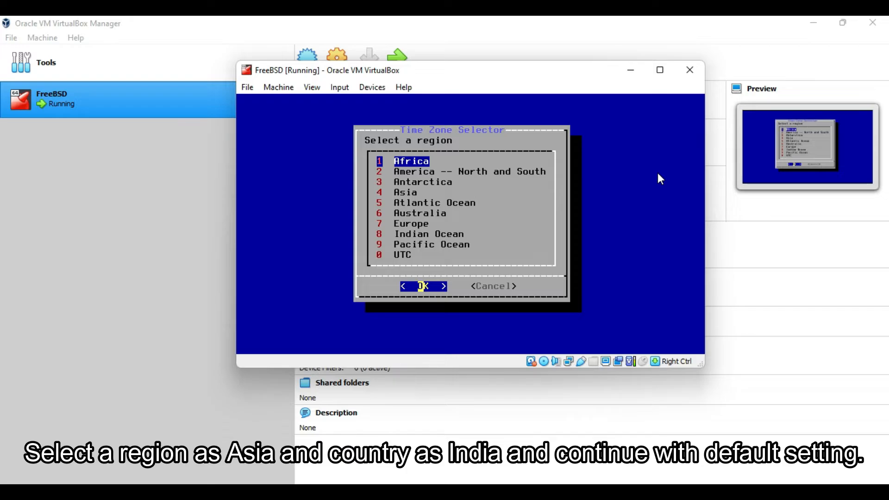
pyautogui.press('Down')
pyautogui.press('Down')
pyautogui.press('Down')
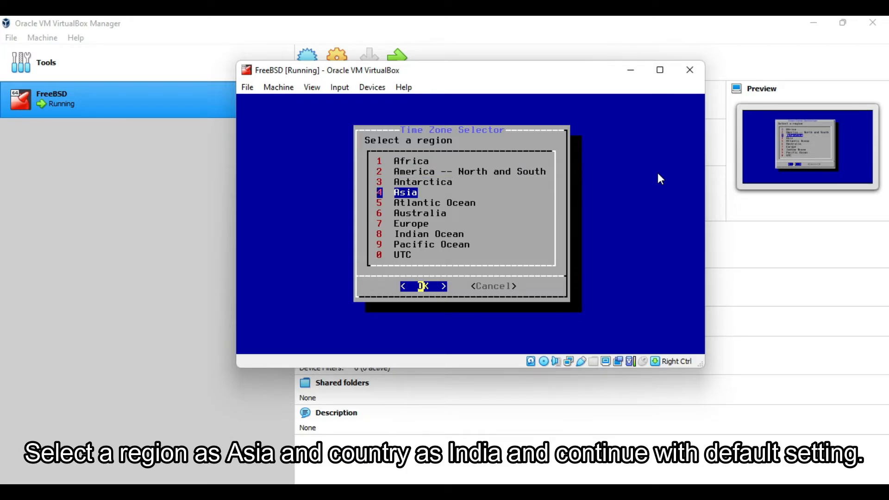
pyautogui.press('Return')
pyautogui.press('Down')
pyautogui.press('Down')
pyautogui.press('Down')
pyautogui.press('Down')
pyautogui.press('Down')
pyautogui.press('Down')
pyautogui.press('Down')
pyautogui.press('Down')
pyautogui.press('Down')
pyautogui.press('Down')
pyautogui.press('Down')
pyautogui.press('Down')
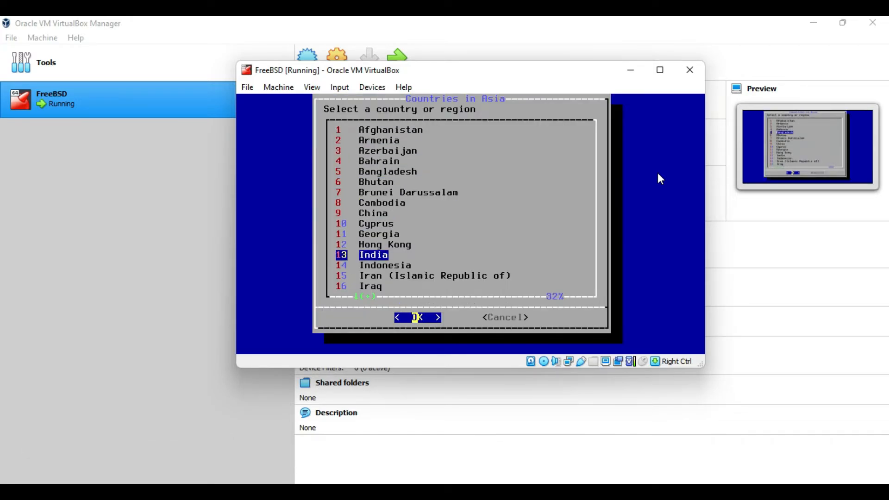
pyautogui.press('Return')
pyautogui.press('Return')
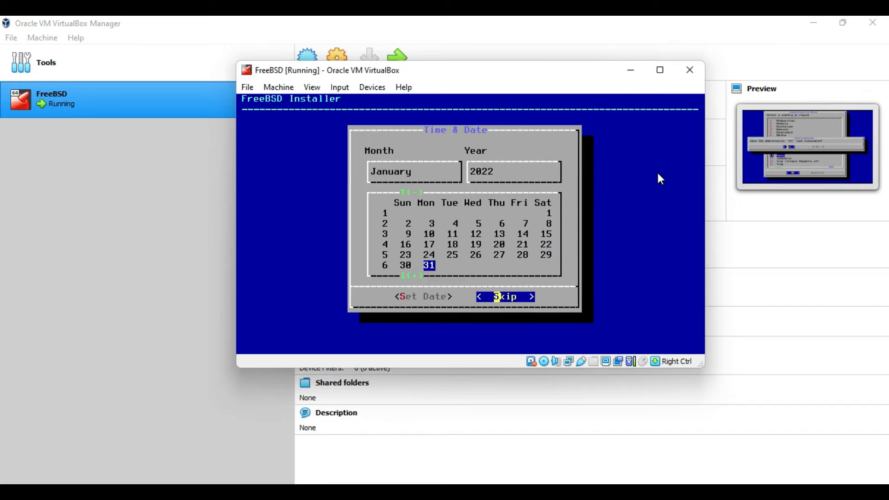
pyautogui.press('Return')
pyautogui.press('Return')
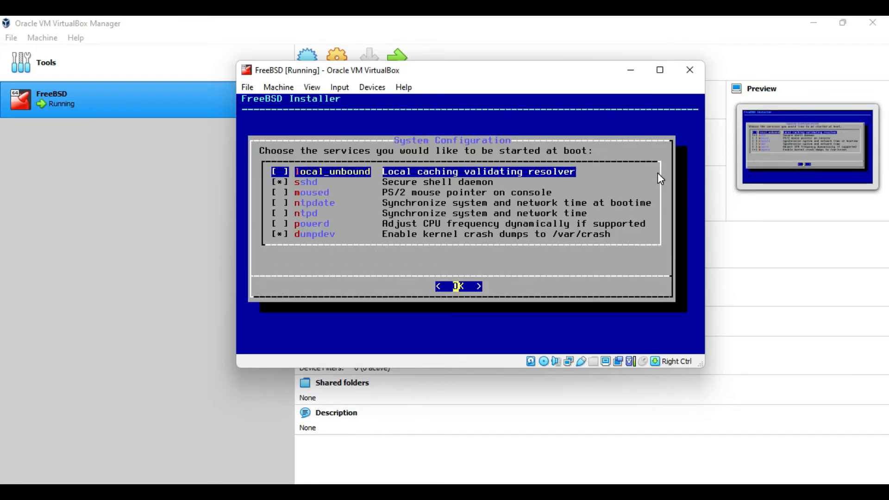
# - Keep default services and hardening, add no users, then exit the installer and reboot
pyautogui.press('Return')
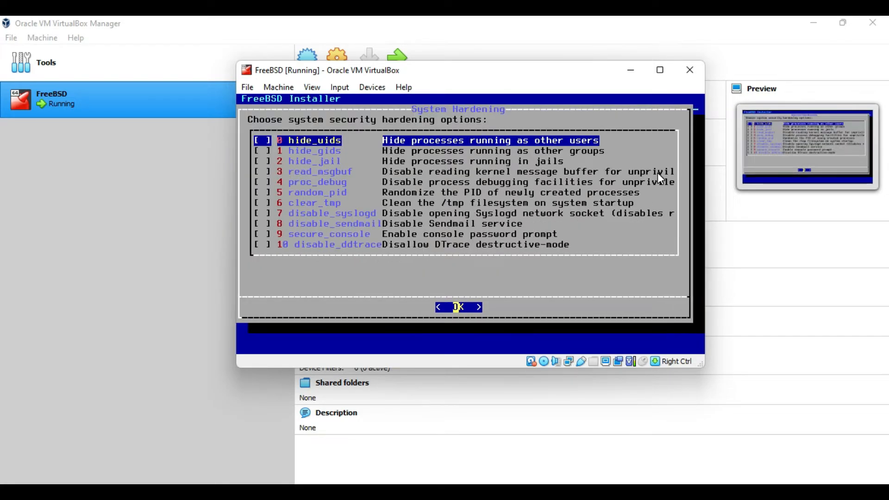
pyautogui.press('Return')
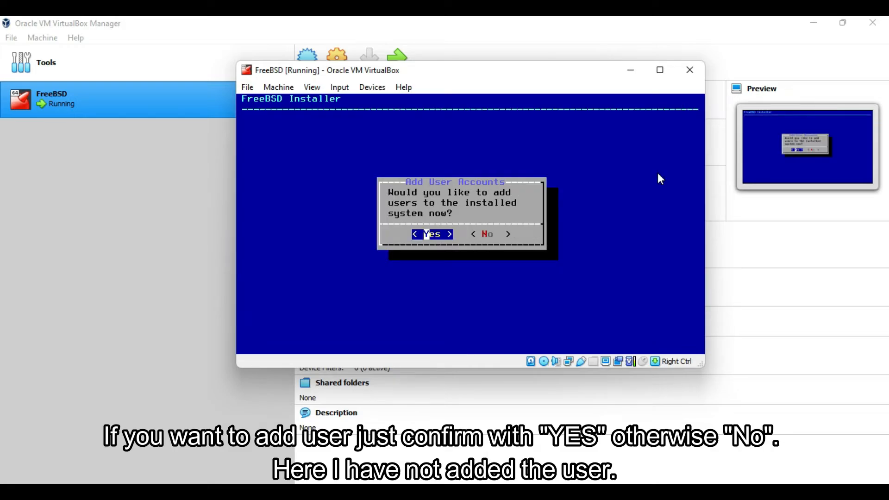
pyautogui.press('Right')
pyautogui.press('Return')
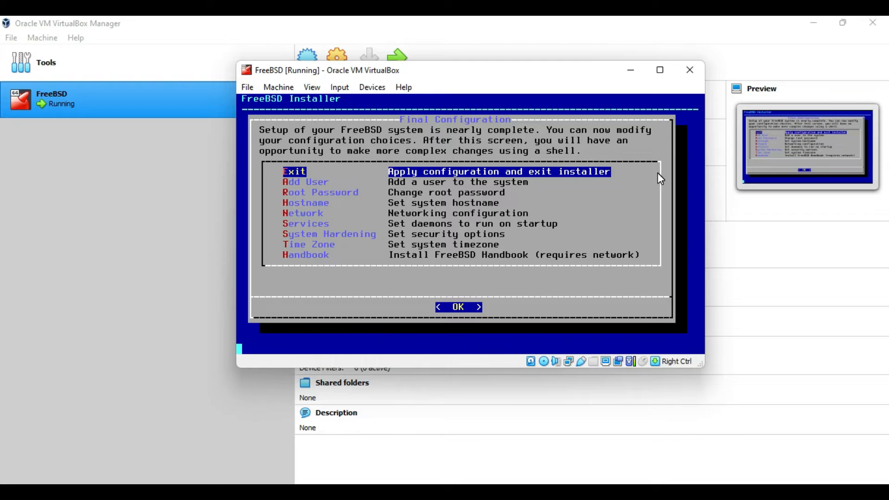
pyautogui.press('Return')
pyautogui.press('Return')
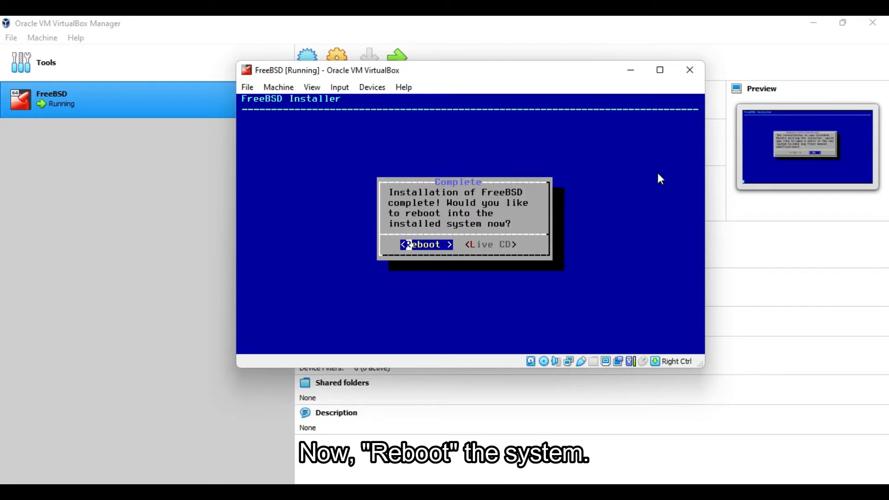
pyautogui.press('Return')
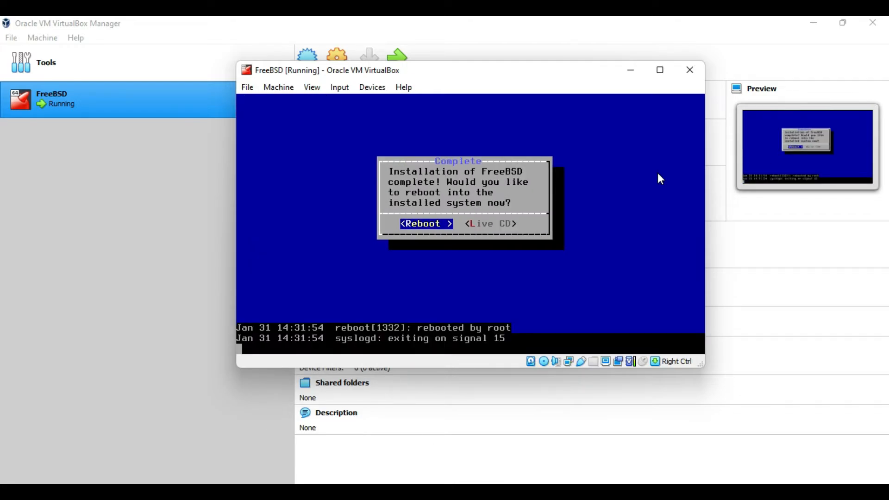
# - Remove the FreeBSD ISO from the VM's optical drive in Storage settings and bring back the VM window
pyautogui.moveTo(601, 72); pyautogui.dragTo(596, 130)
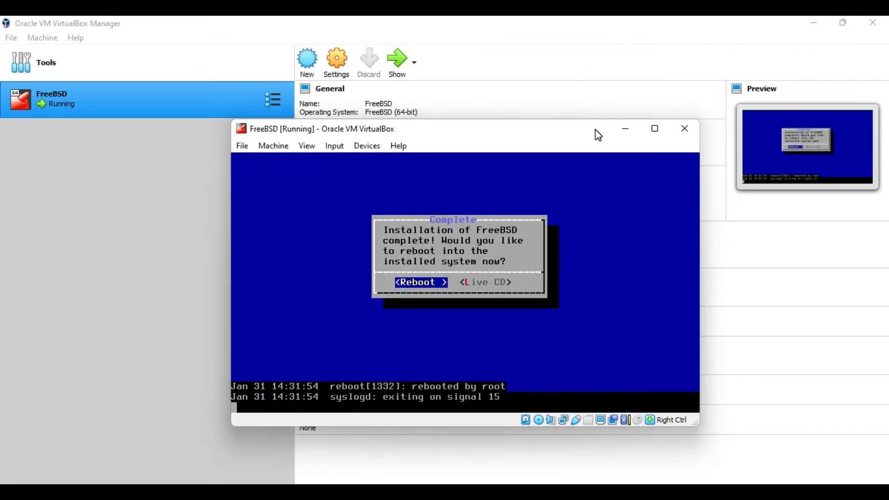
pyautogui.click(341, 77)
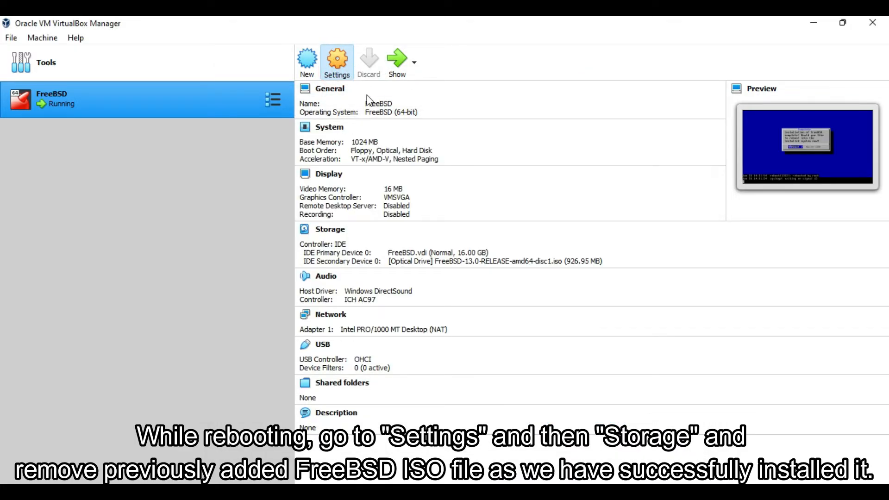
pyautogui.click(338, 58)
pyautogui.click(298, 177)
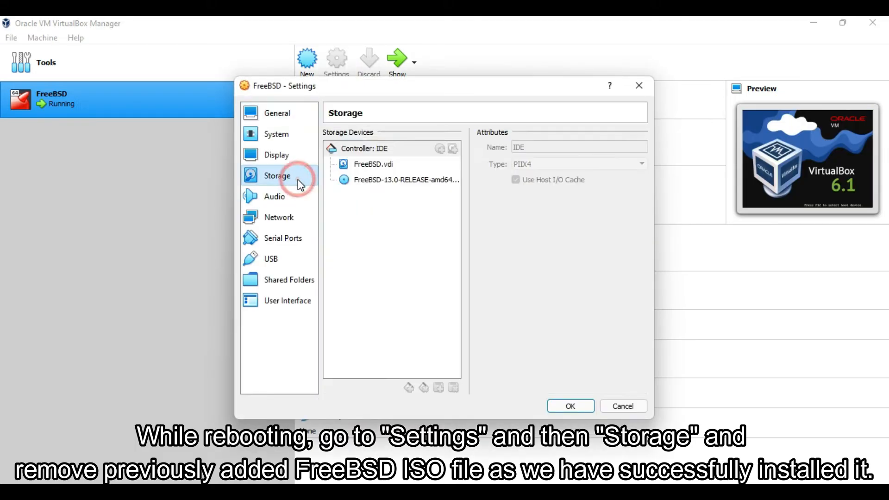
pyautogui.click(366, 183)
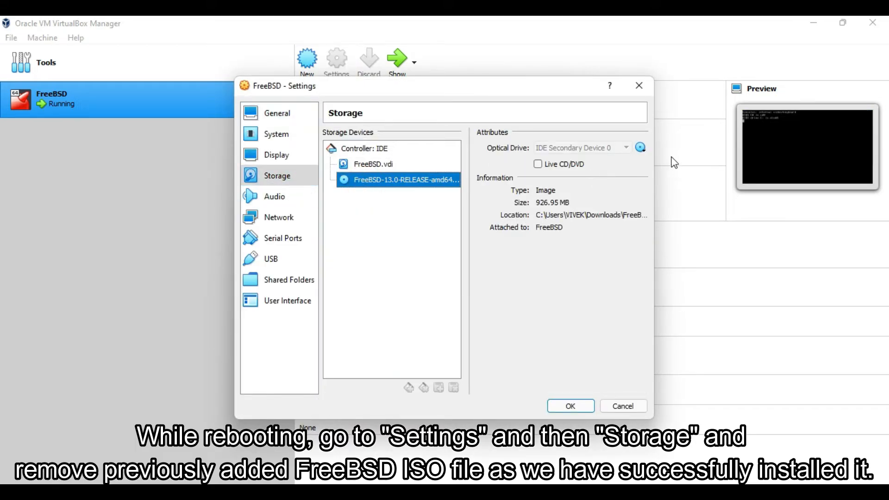
pyautogui.click(643, 147)
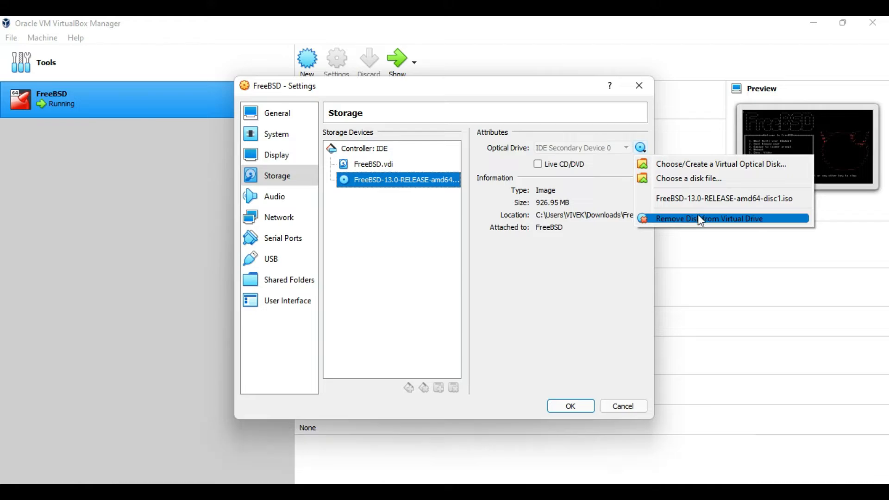
pyautogui.click(699, 217)
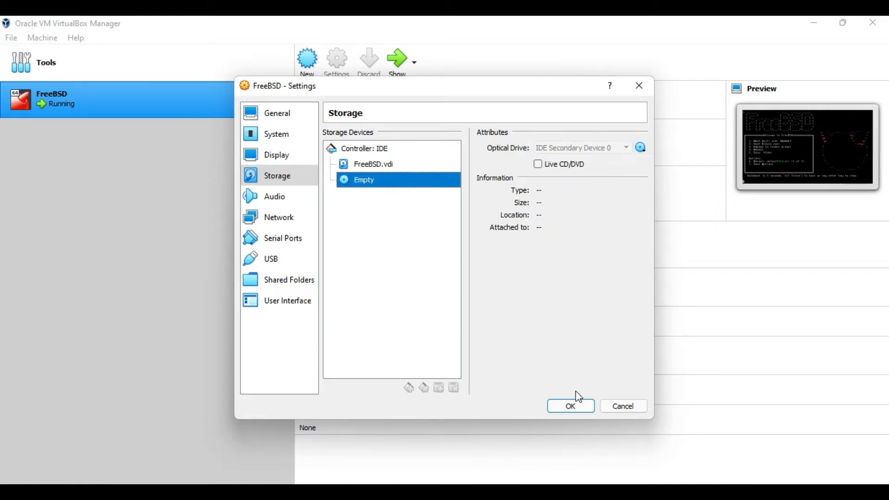
pyautogui.click(576, 407)
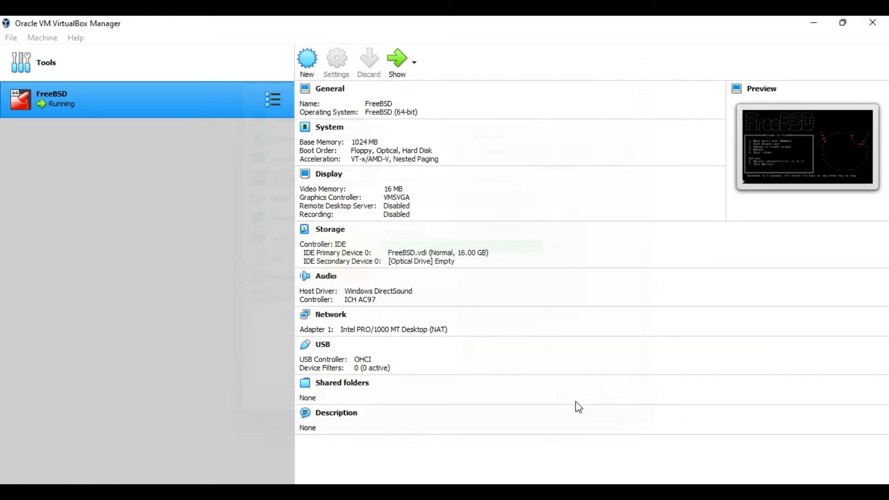
pyautogui.click(400, 64)
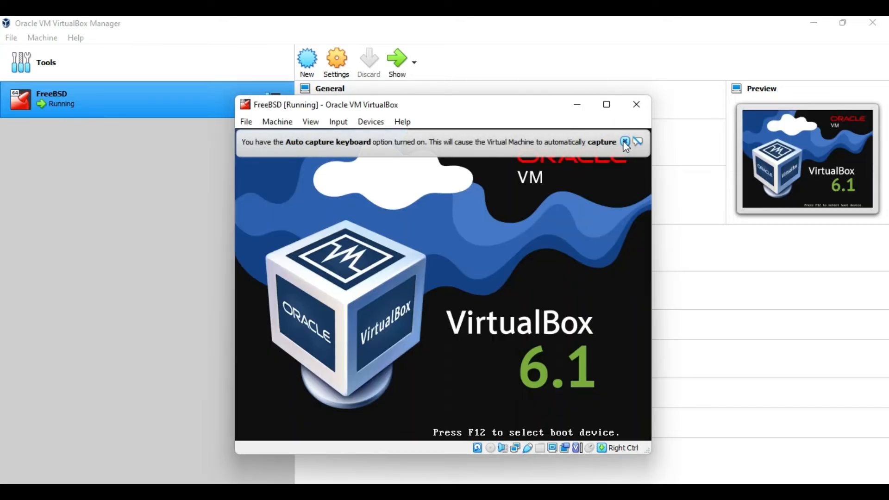
pyautogui.click(624, 141)
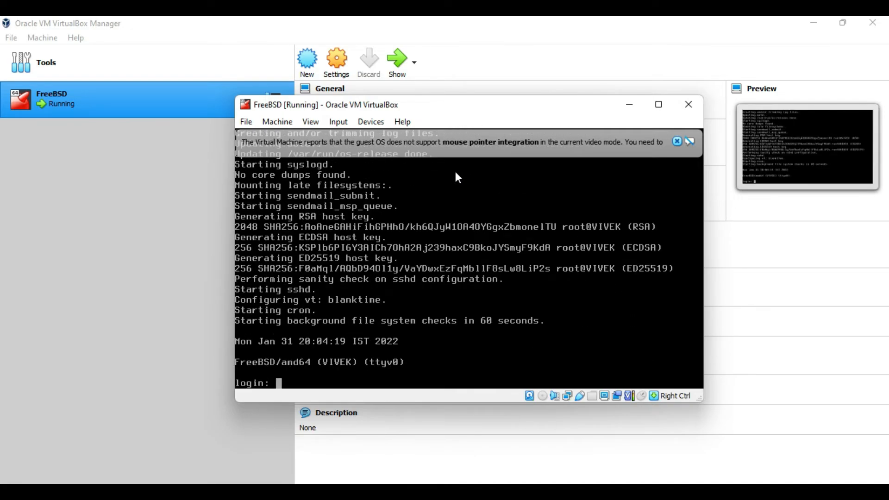
# - Log in to FreeBSD as root and clear the welcome message
pyautogui.write('root')
pyautogui.press('Return')
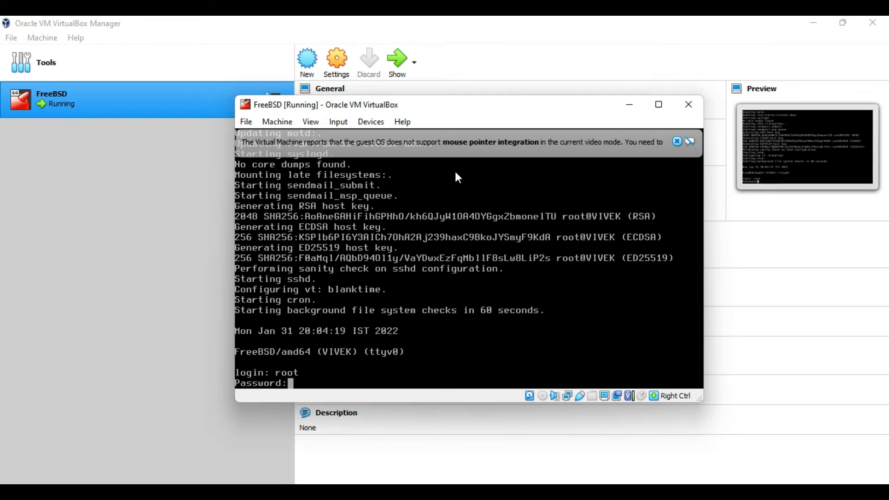
pyautogui.press('Return')
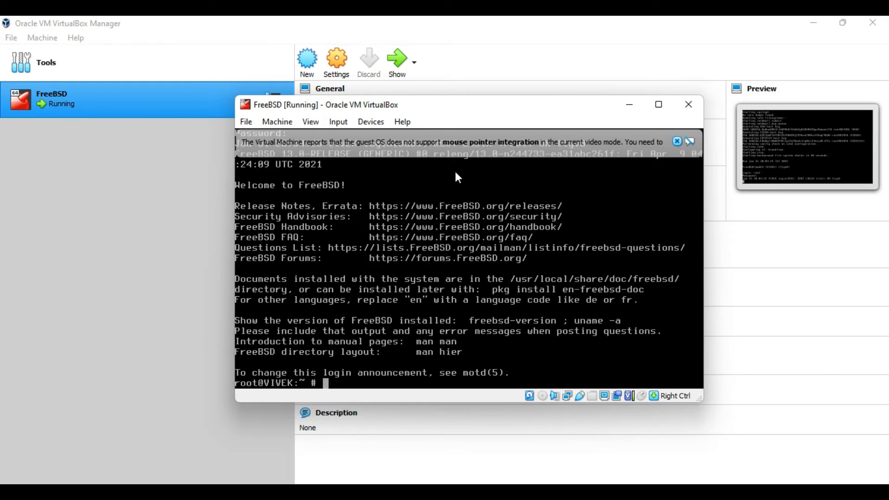
pyautogui.write('clear')
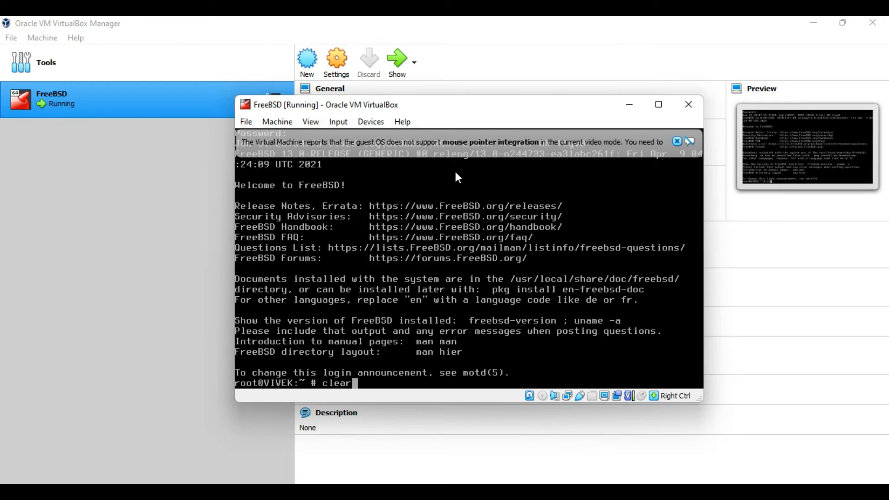
pyautogui.press('Return')
# - List root's home directory with ls, then in long format with ls -l
pyautogui.write('ls')
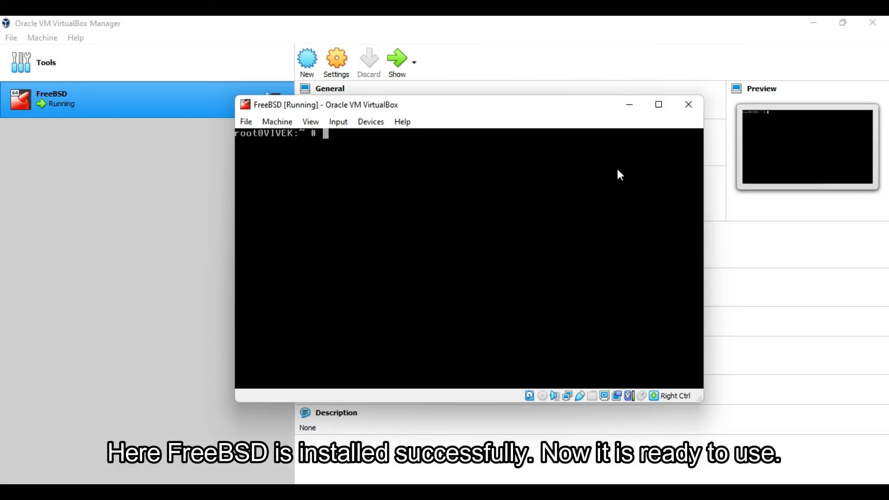
pyautogui.press('Return')
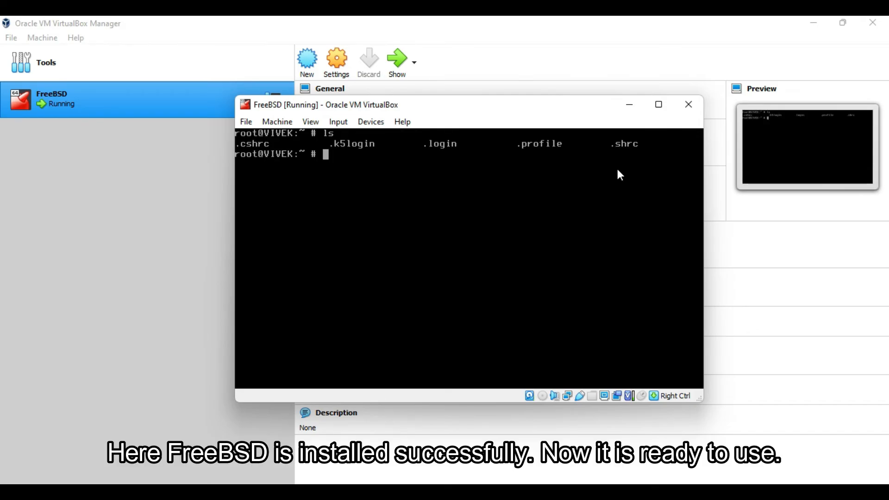
pyautogui.press('Return')
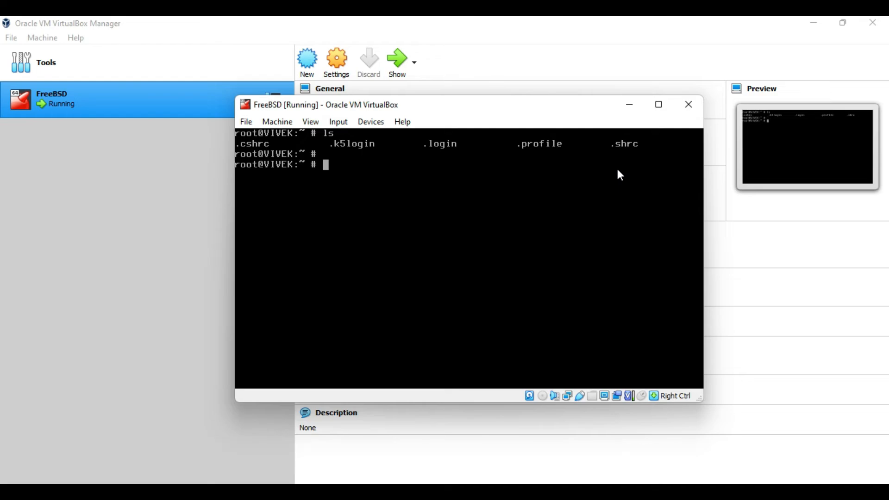
pyautogui.write('ls -l')
pyautogui.press('Return')
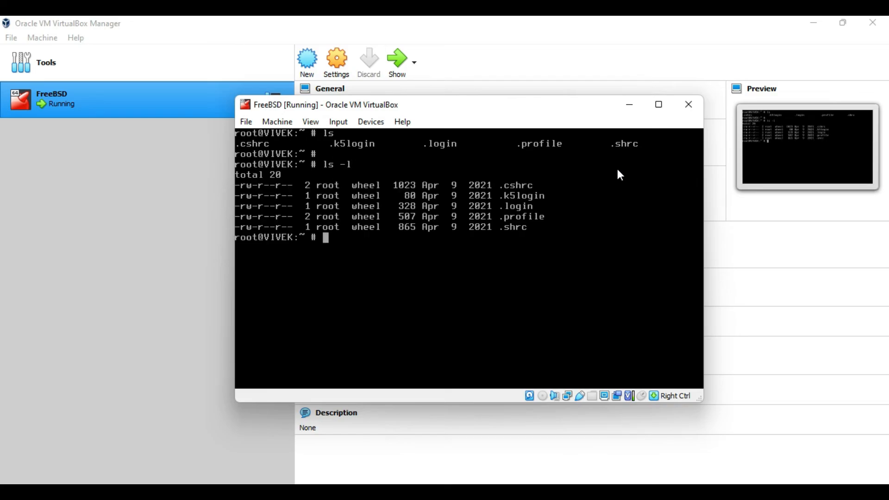
pyautogui.press('Return')
# - Print a name with an echo command, then clear the console
pyautogui.write('echo')
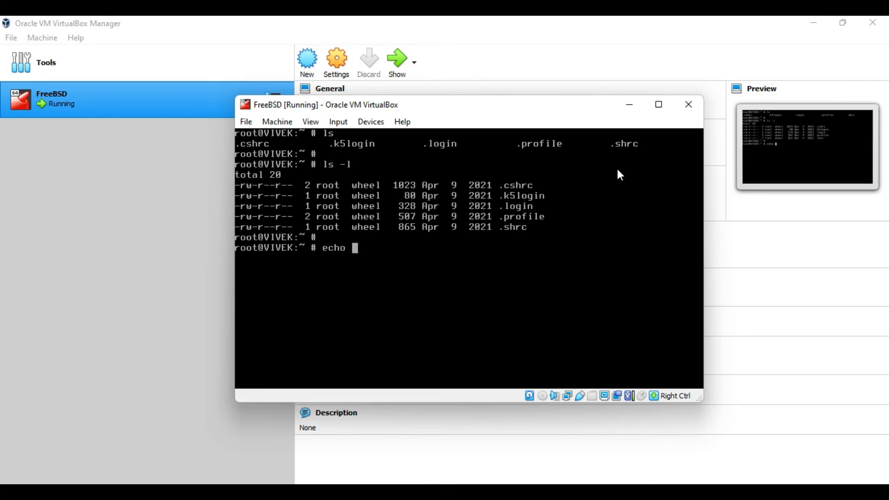
pyautogui.write(' "Vivek"')
pyautogui.press('Return')
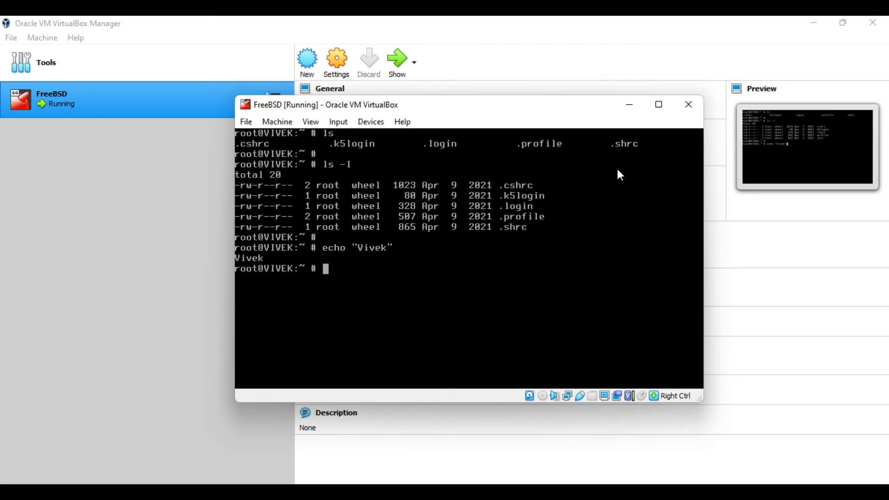
pyautogui.press('Return')
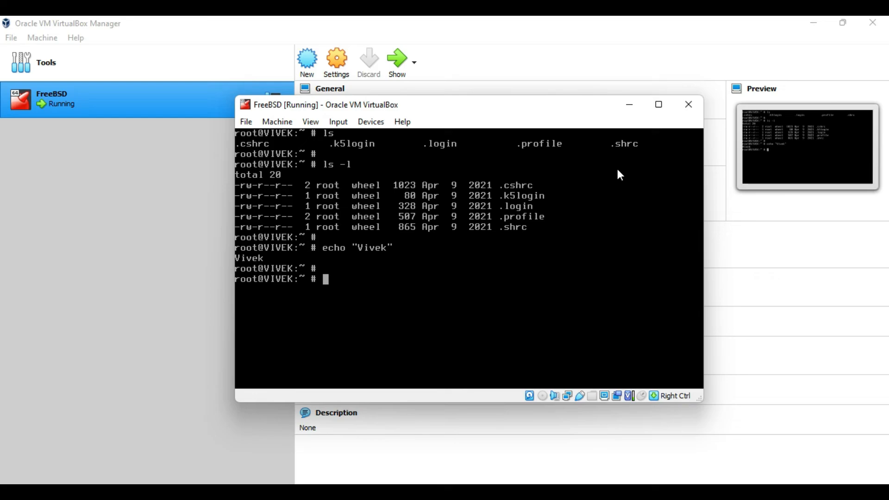
pyautogui.write('clear')
pyautogui.press('Return')
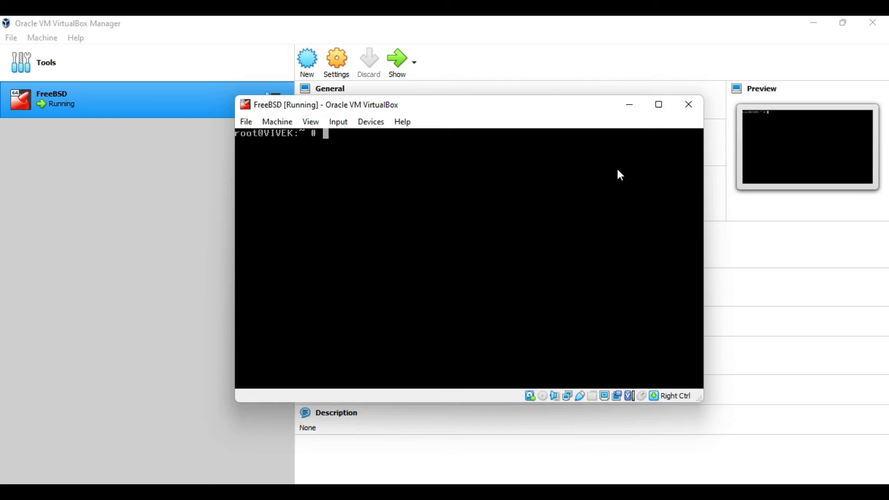
# - Shut down the FreeBSD VM with poweroff and close the VirtualBox Manager
pyautogui.write('poweroff')
pyautogui.press('Return')
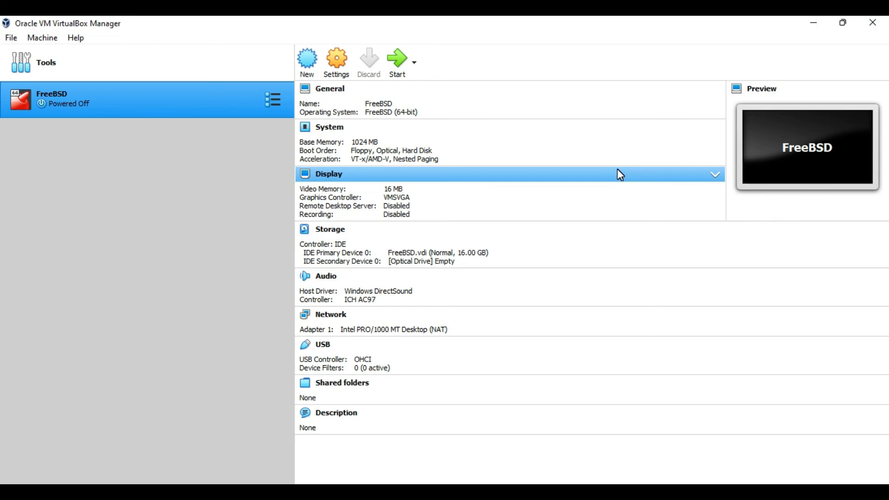
pyautogui.click(873, 23)
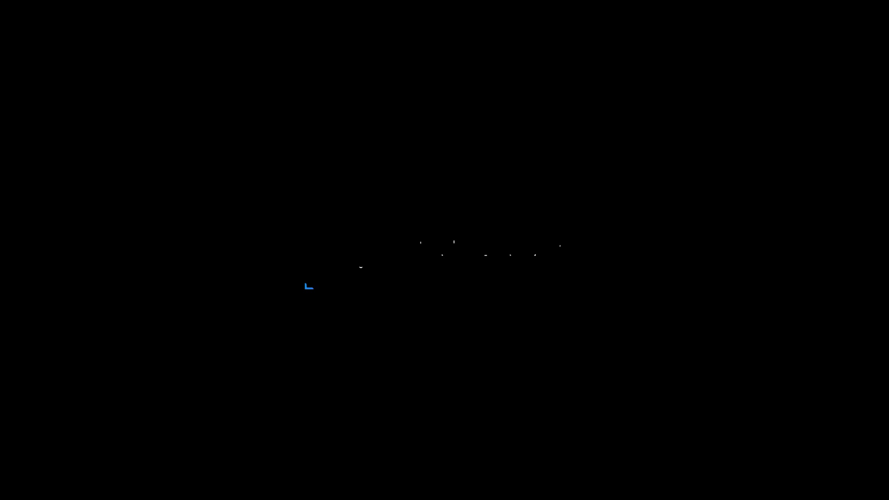